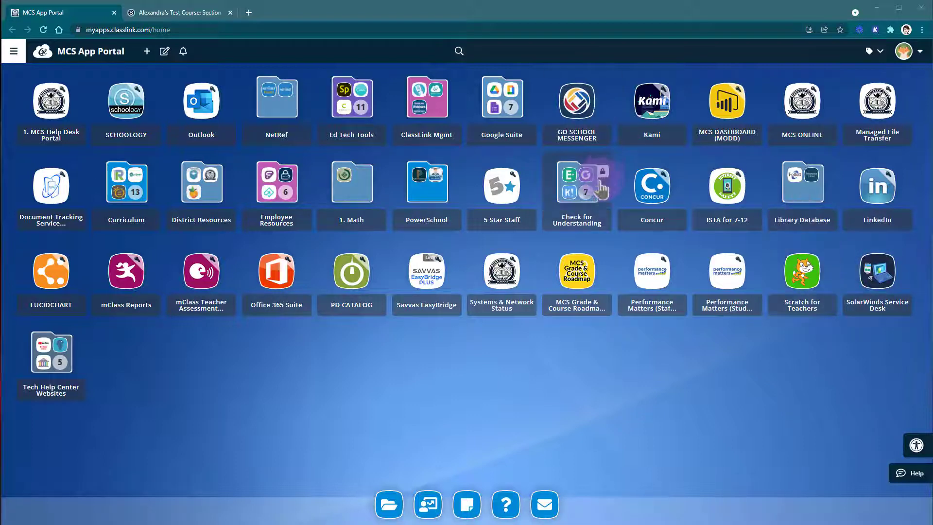
Launch Quizizz from the Check for Understanding app group
{"action": "left_click", "coordinate": [577, 187]}
{"action": "left_click", "coordinate": [423, 176]}
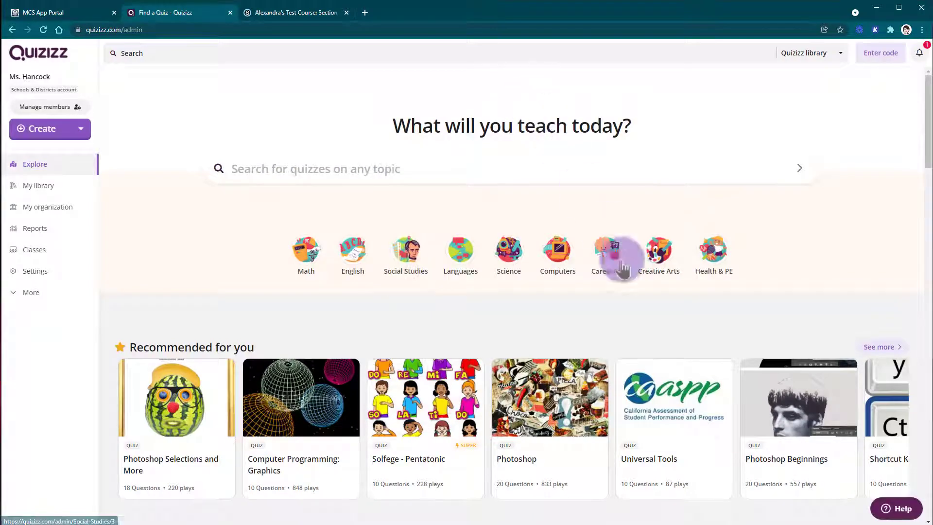
{"action": "scroll", "coordinate": [506, 267], "scroll_direction": "down", "scroll_amount": 6}
{"action": "scroll", "coordinate": [437, 371], "scroll_direction": "up", "scroll_amount": 6}
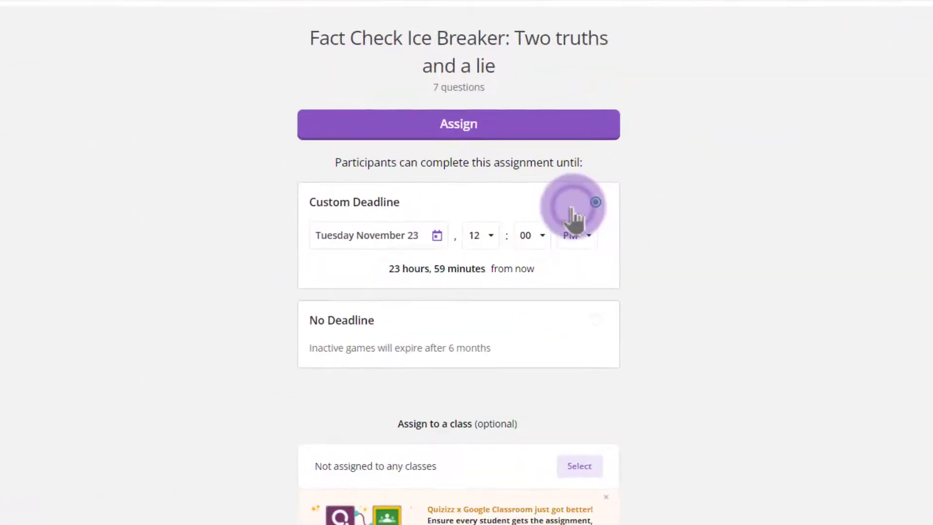
Assign the Fact Check Ice Breaker quiz to the test course's Section 1 class
{"action": "left_click", "coordinate": [577, 467]}
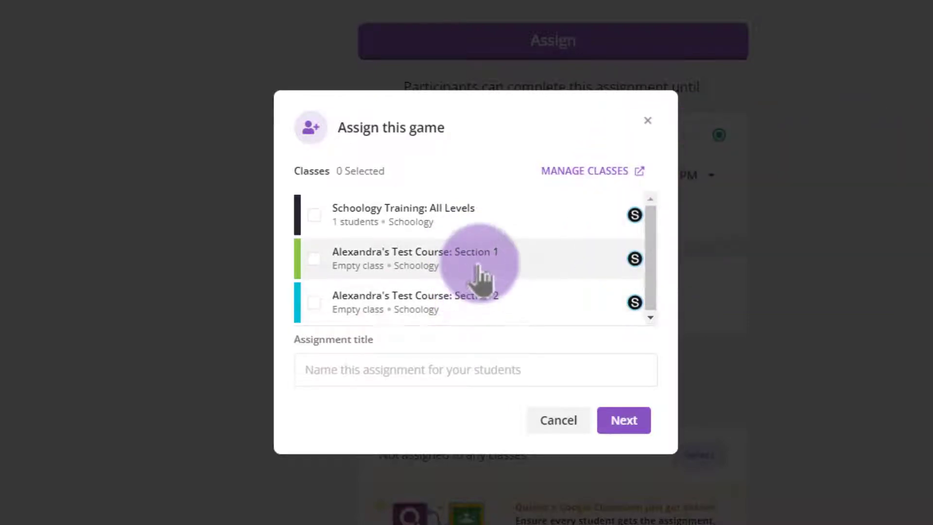
{"action": "left_click", "coordinate": [313, 259]}
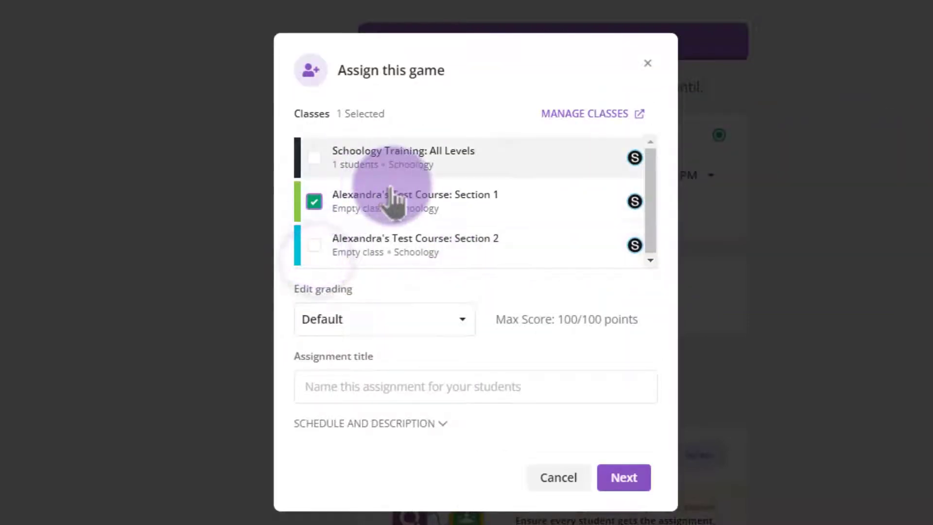
{"action": "left_click", "coordinate": [622, 477]}
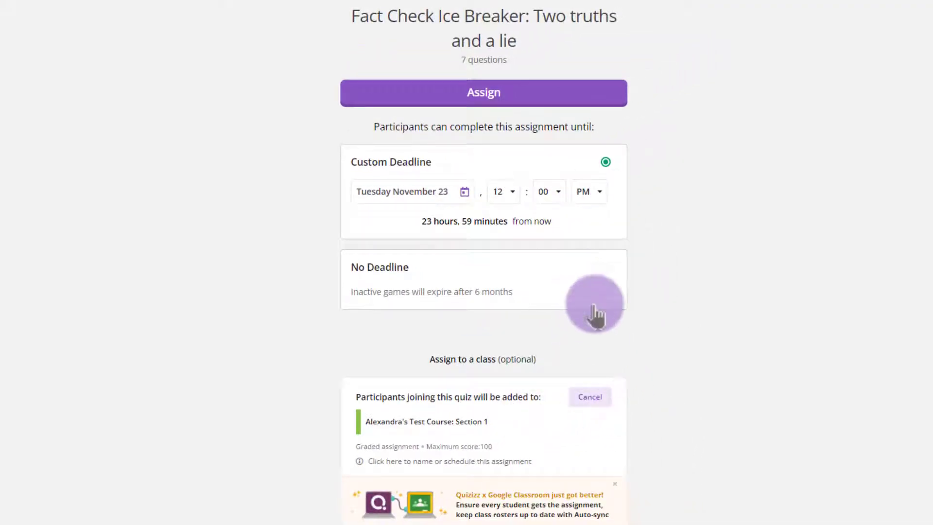
{"action": "scroll", "coordinate": [595, 316], "scroll_direction": "down", "scroll_amount": 8}
{"action": "scroll", "coordinate": [514, 225], "scroll_direction": "down", "scroll_amount": 12}
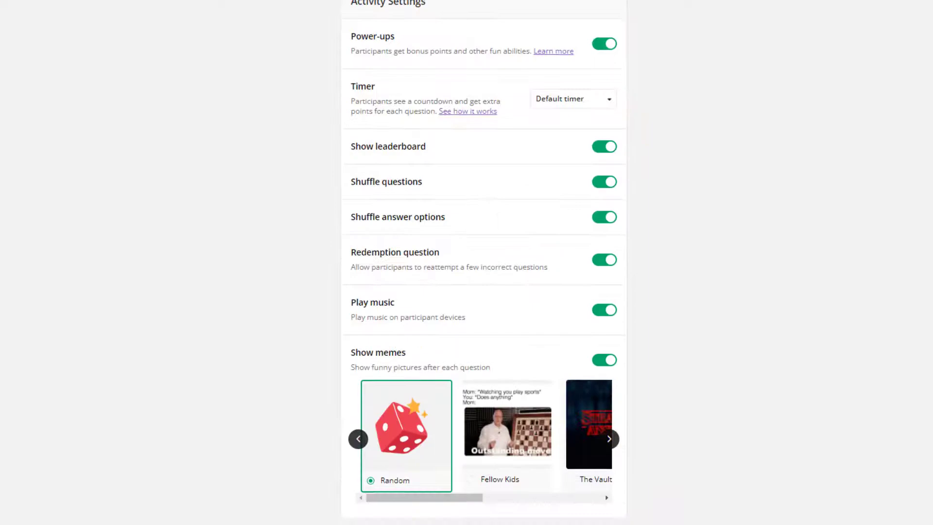
{"action": "scroll", "coordinate": [483, 514], "scroll_direction": "down", "scroll_amount": 1}
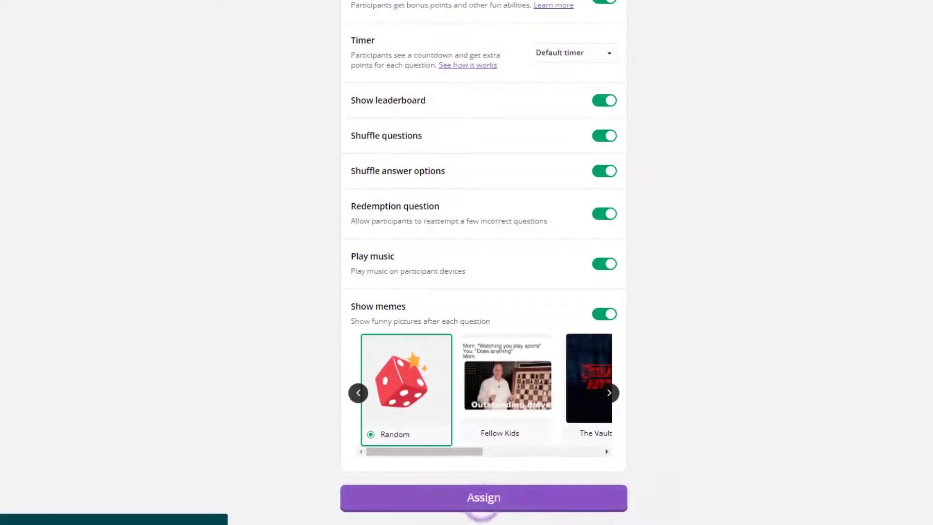
{"action": "left_click", "coordinate": [482, 509]}
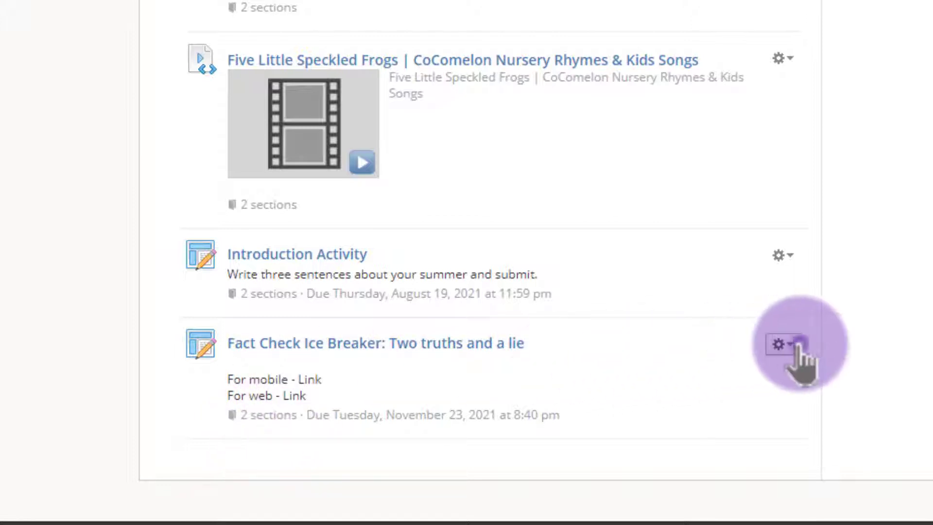
Append ' - section 1' to the Fact Check Ice Breaker assignment's name
{"action": "left_click", "coordinate": [783, 345]}
{"action": "left_click", "coordinate": [814, 376]}
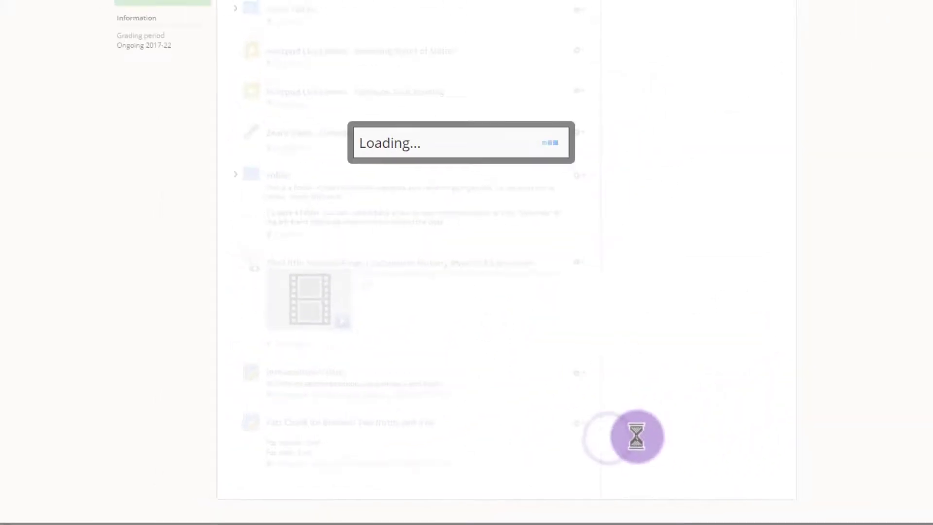
{"action": "left_click", "coordinate": [465, 45]}
{"action": "type", "text": "- s"}
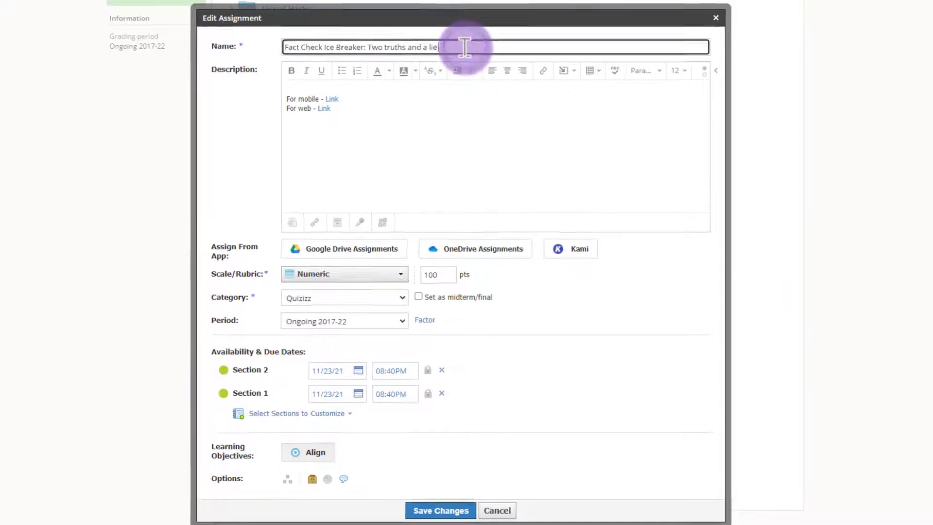
{"action": "type", "text": "e"}
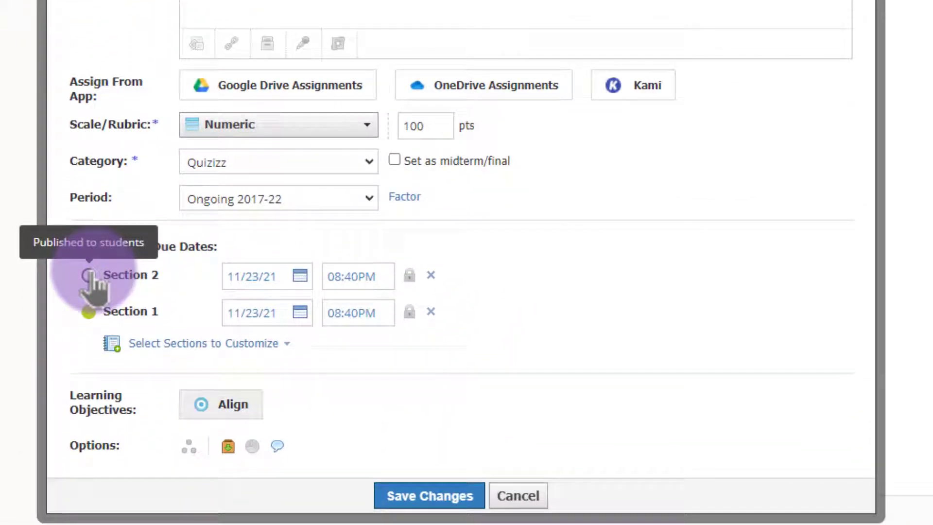
Clear Section 2's due date and time, then save the assignment
{"action": "left_click", "coordinate": [276, 280]}
{"action": "left_click", "coordinate": [375, 273]}
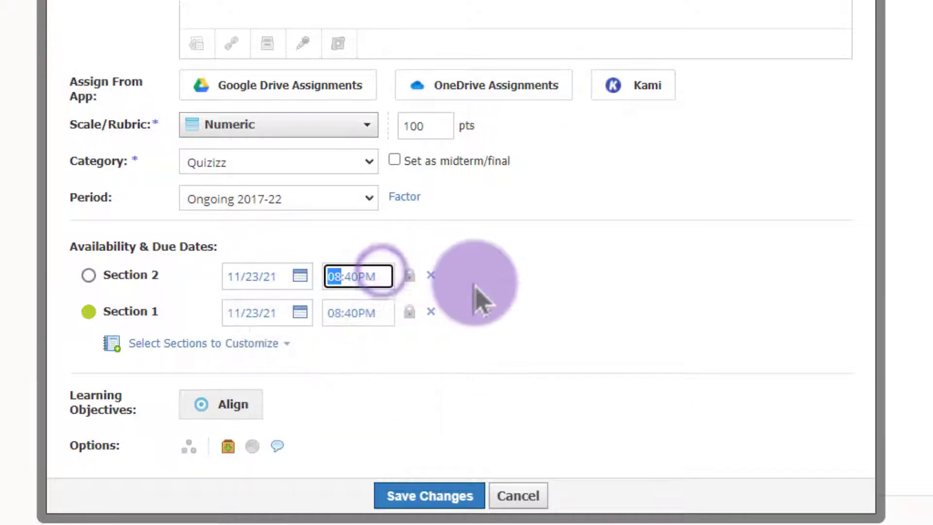
{"action": "key", "text": "BackSpace"}
{"action": "left_click", "coordinate": [269, 278]}
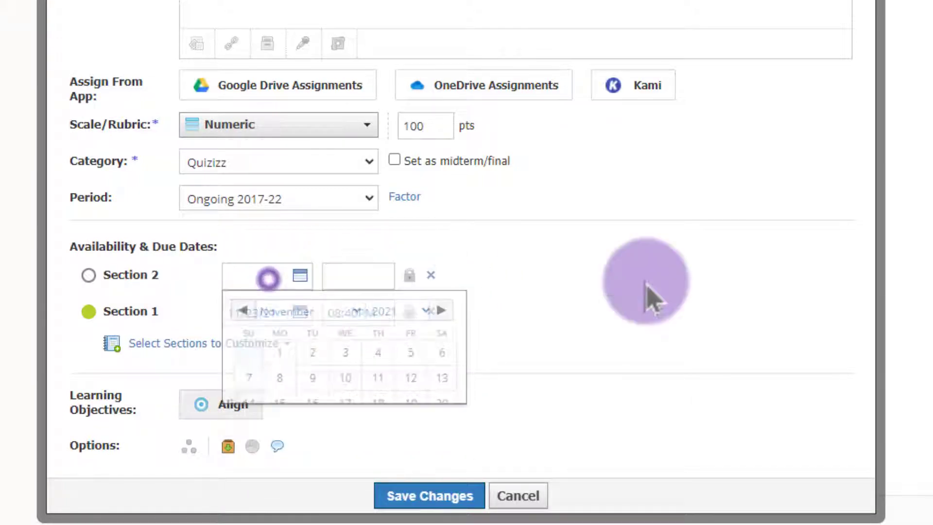
{"action": "left_click", "coordinate": [428, 495]}
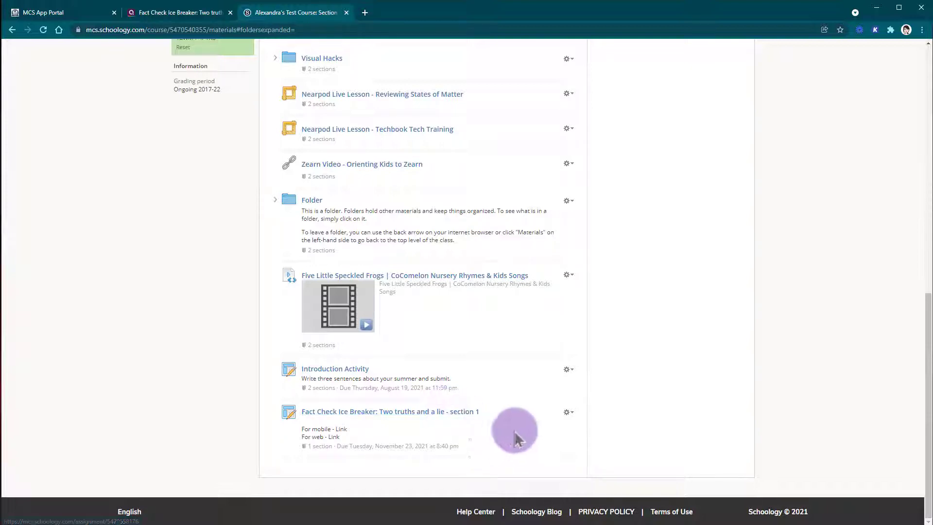
Reopen the Fact Check Ice Breaker quiz from the Quizizz library to assign it again
{"action": "left_click", "coordinate": [148, 12]}
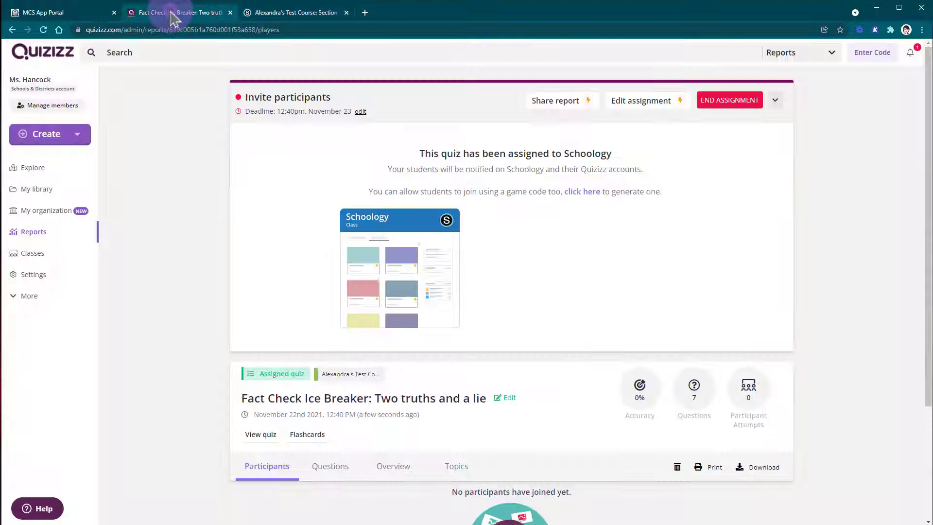
{"action": "left_click", "coordinate": [36, 189]}
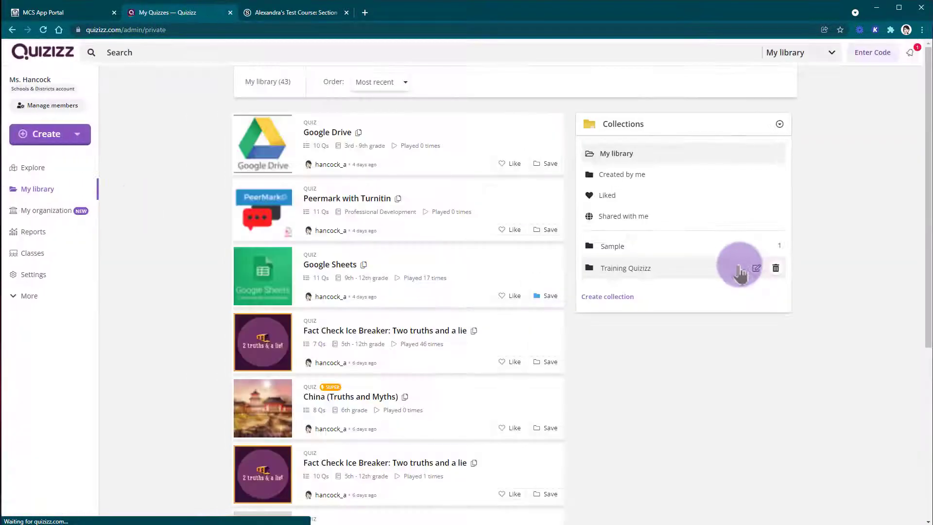
{"action": "left_click", "coordinate": [392, 342]}
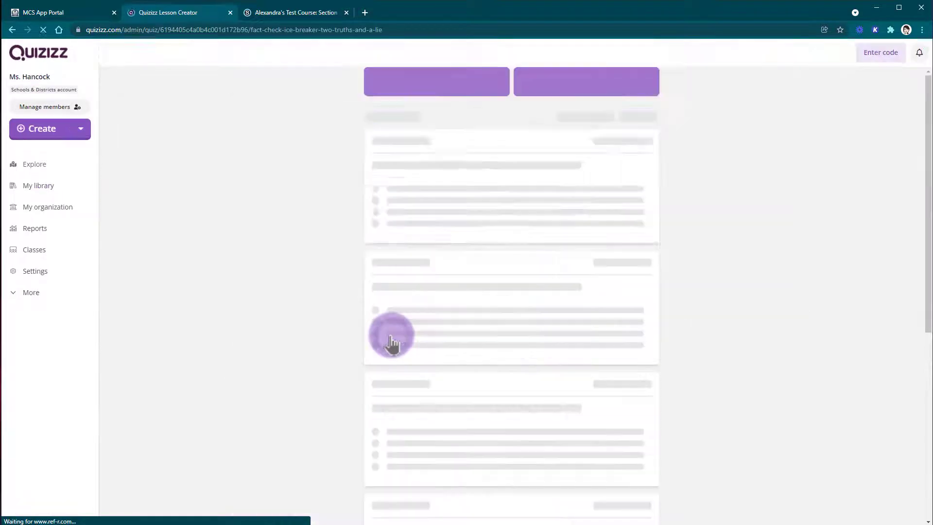
{"action": "left_click", "coordinate": [638, 199]}
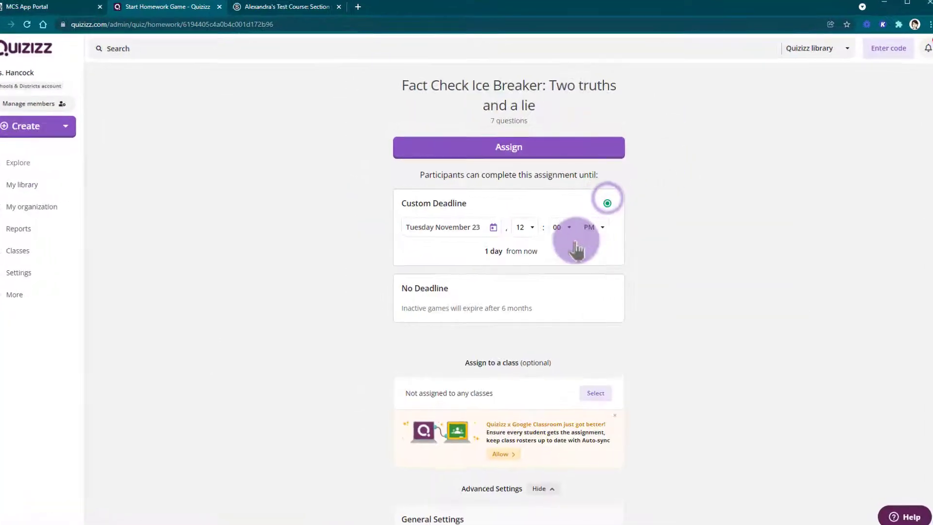
Assign the quiz to the test course's Section 2 class only
{"action": "left_click", "coordinate": [585, 480]}
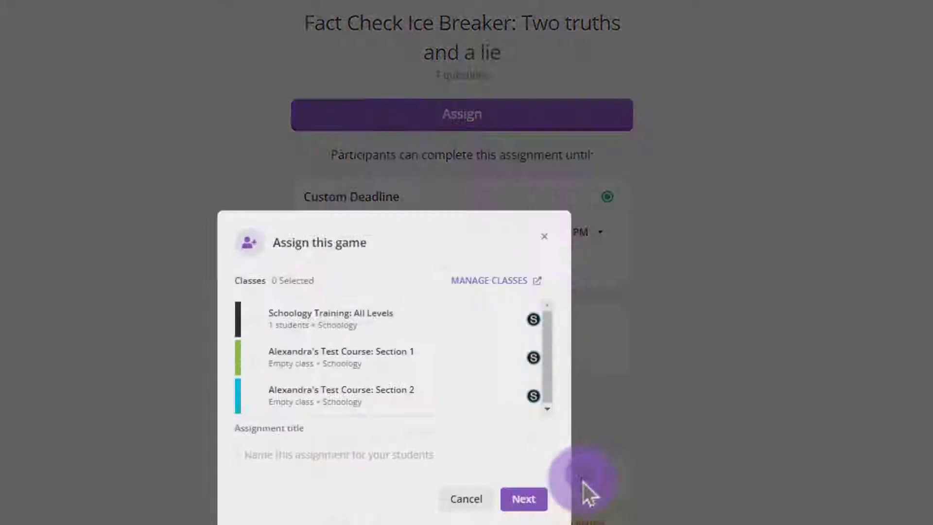
{"action": "left_click", "coordinate": [253, 341]}
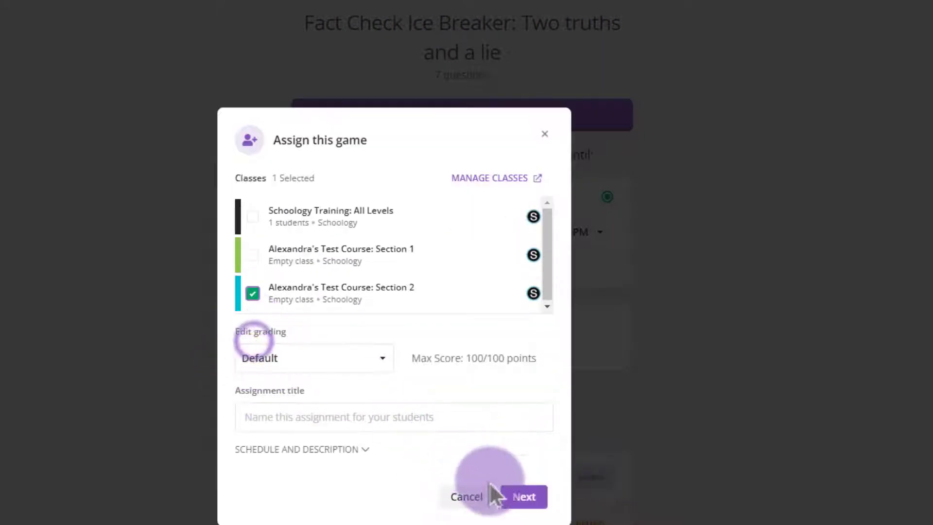
{"action": "left_click", "coordinate": [528, 497]}
{"action": "scroll", "coordinate": [741, 254], "scroll_direction": "down", "scroll_amount": 20}
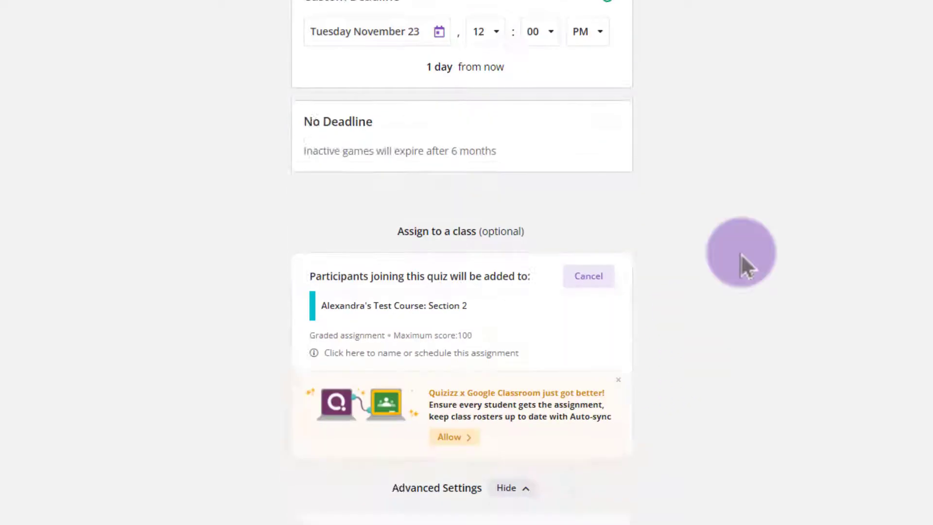
{"action": "scroll", "coordinate": [474, 437], "scroll_direction": "down", "scroll_amount": 2}
{"action": "left_click", "coordinate": [474, 496]}
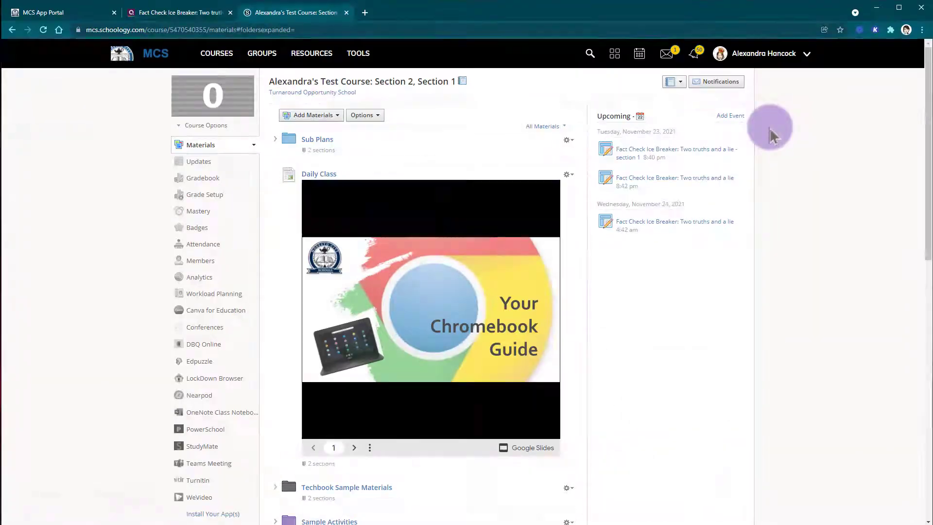
Append ' - section 2' to the last unsuffixed Fact Check Ice Breaker assignment's name
{"action": "scroll", "coordinate": [767, 130], "scroll_direction": "down", "scroll_amount": 15}
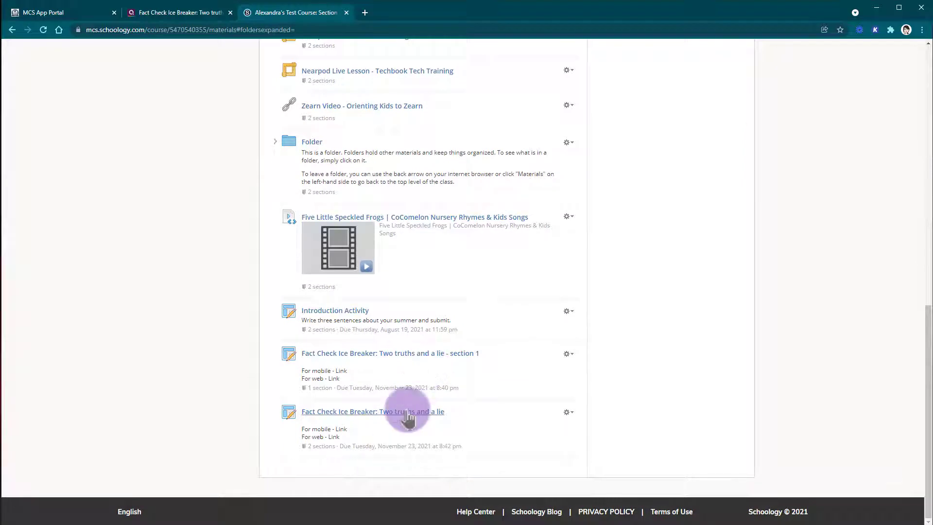
{"action": "left_click", "coordinate": [568, 412]}
{"action": "left_click", "coordinate": [587, 428]}
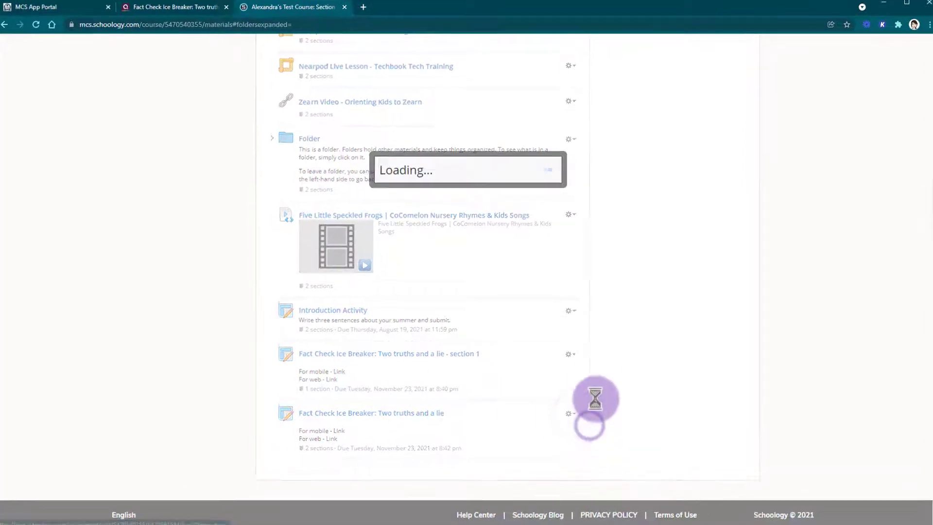
{"action": "type", "text": "-s"}
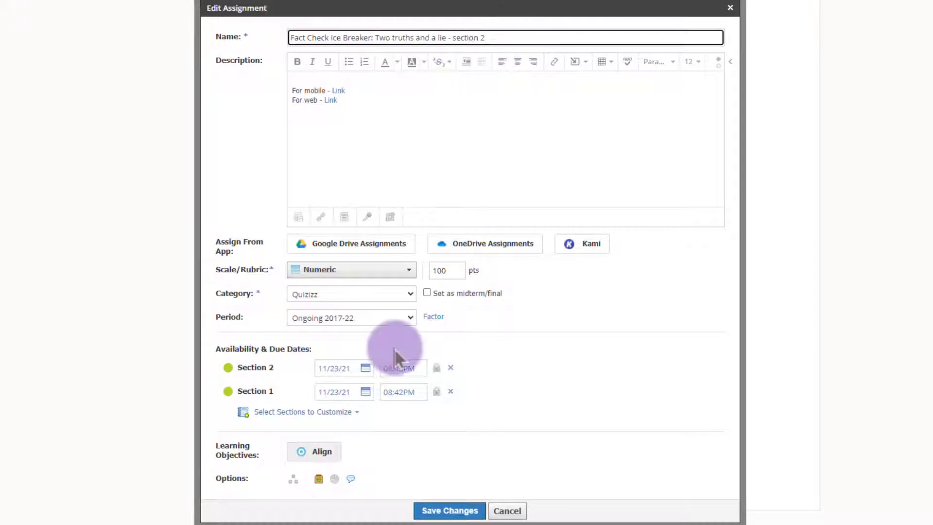
Unpublish Section 1, clear its due date and time, and save
{"action": "left_click", "coordinate": [226, 391]}
{"action": "left_click", "coordinate": [348, 392]}
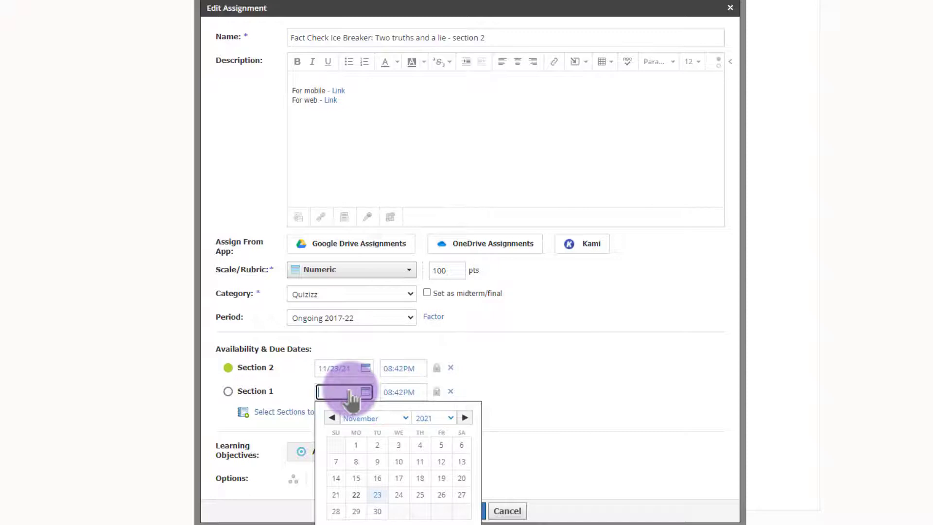
{"action": "key", "text": "Tab"}
{"action": "key", "text": "Tab"}
{"action": "key", "text": "Tab"}
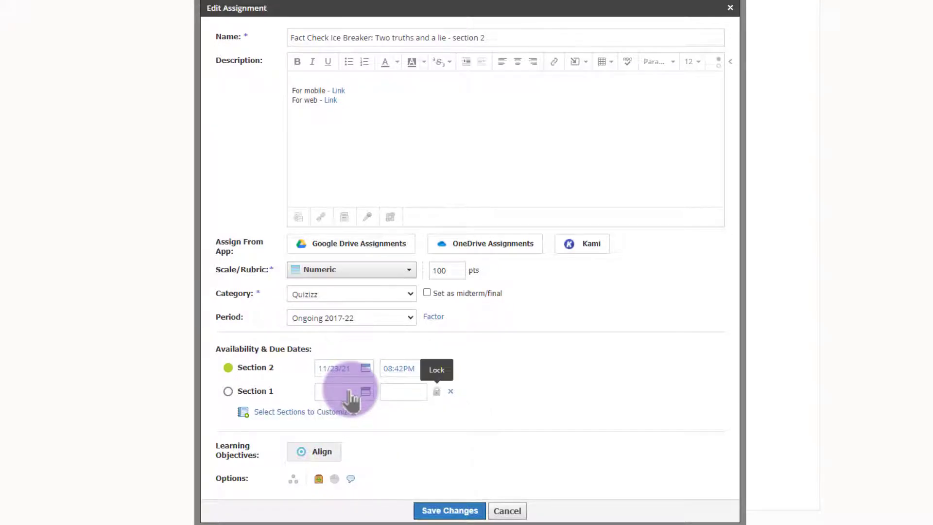
{"action": "left_click", "coordinate": [455, 511]}
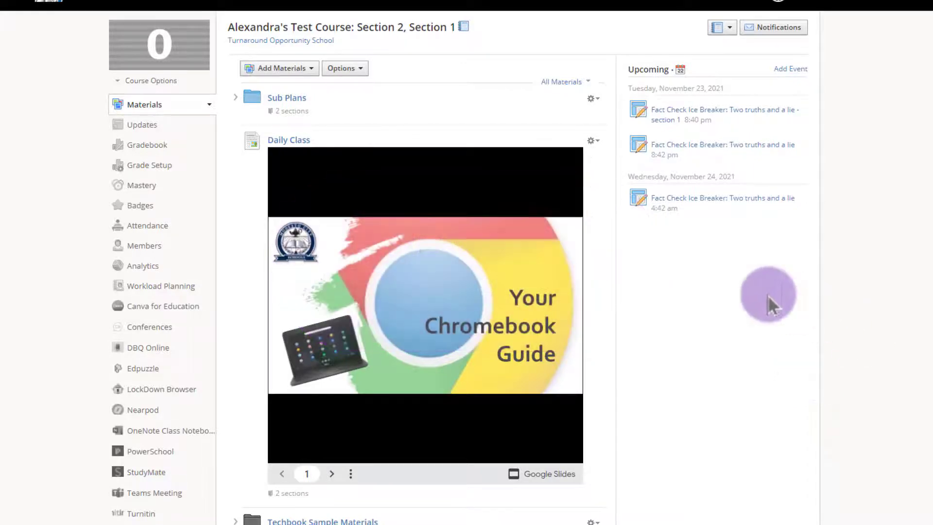
Open the section 1 assignment's editor, then close it without changes
{"action": "scroll", "coordinate": [768, 296], "scroll_direction": "down", "scroll_amount": 13}
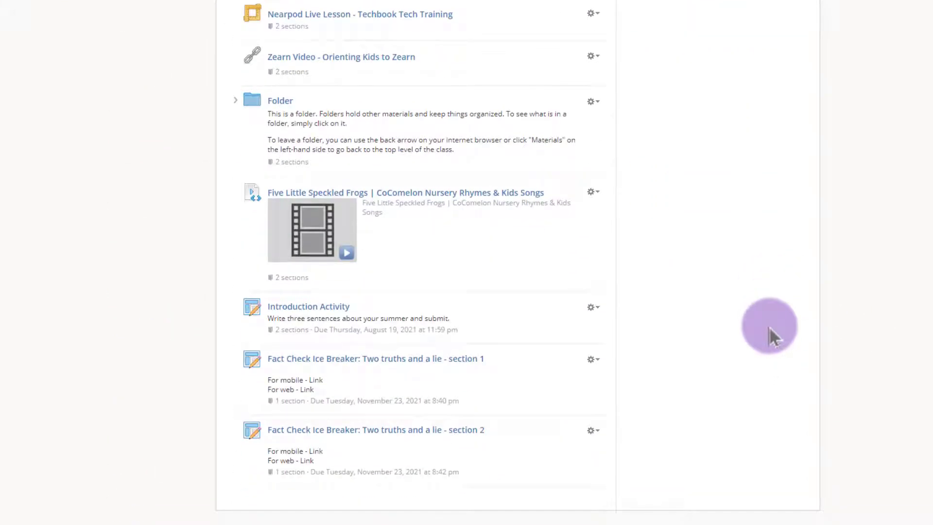
{"action": "left_click", "coordinate": [591, 358]}
{"action": "left_click", "coordinate": [615, 379]}
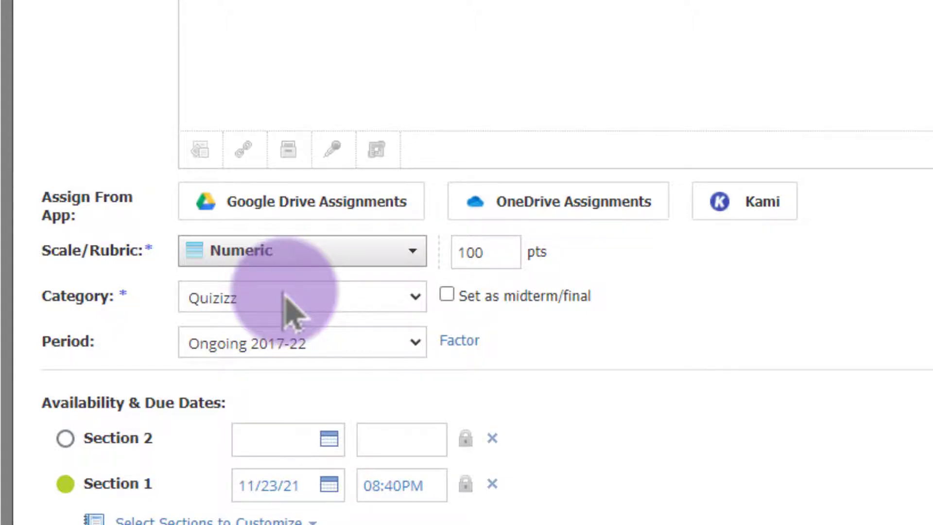
{"action": "left_click", "coordinate": [503, 475]}
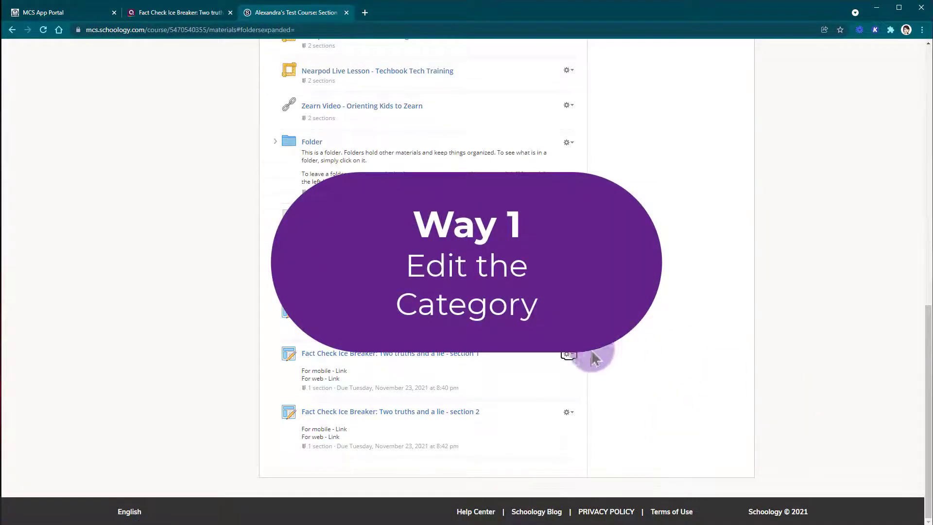
Change the section 1 assignment's category from Quizizz to Classwork and save
{"action": "left_click", "coordinate": [569, 355]}
{"action": "left_click", "coordinate": [586, 371]}
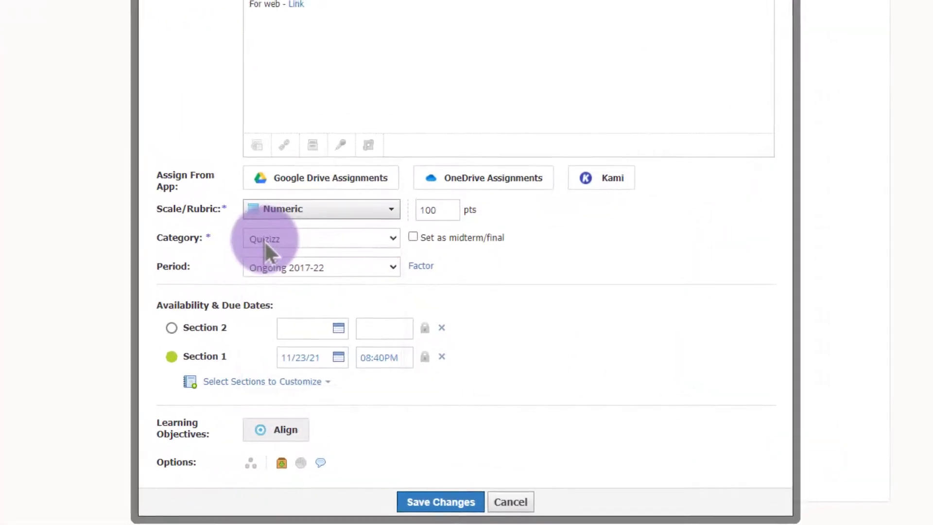
{"action": "left_click", "coordinate": [264, 241]}
{"action": "left_click", "coordinate": [329, 277]}
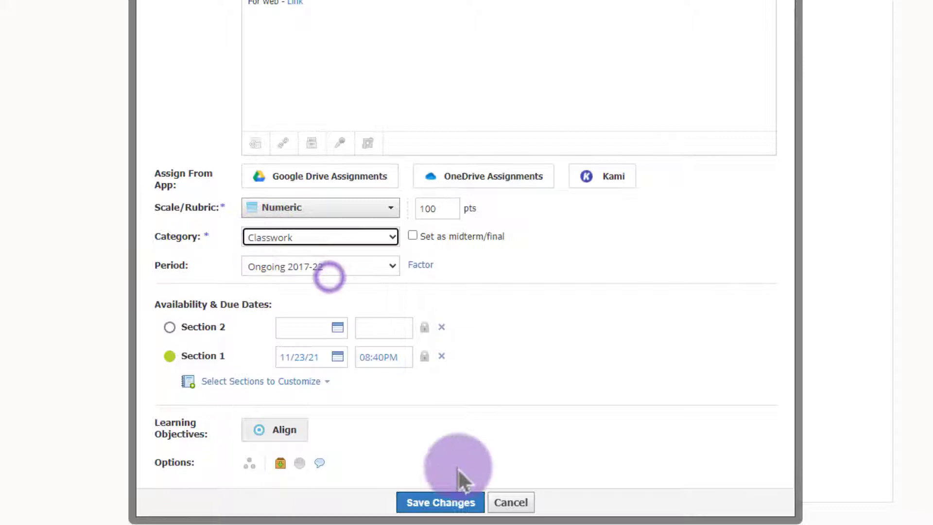
{"action": "left_click", "coordinate": [430, 503]}
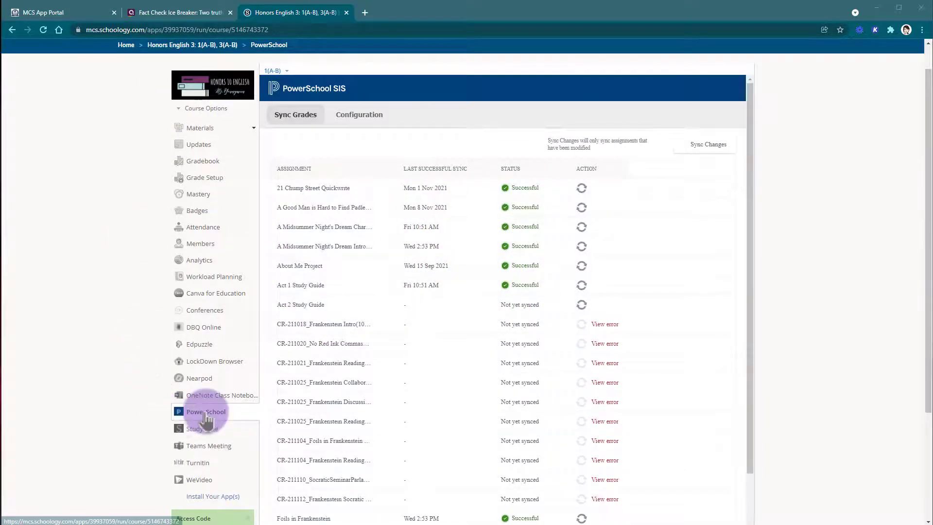
Open the PowerSchool Configuration page for the Honors English 3 course
{"action": "left_click", "coordinate": [368, 121]}
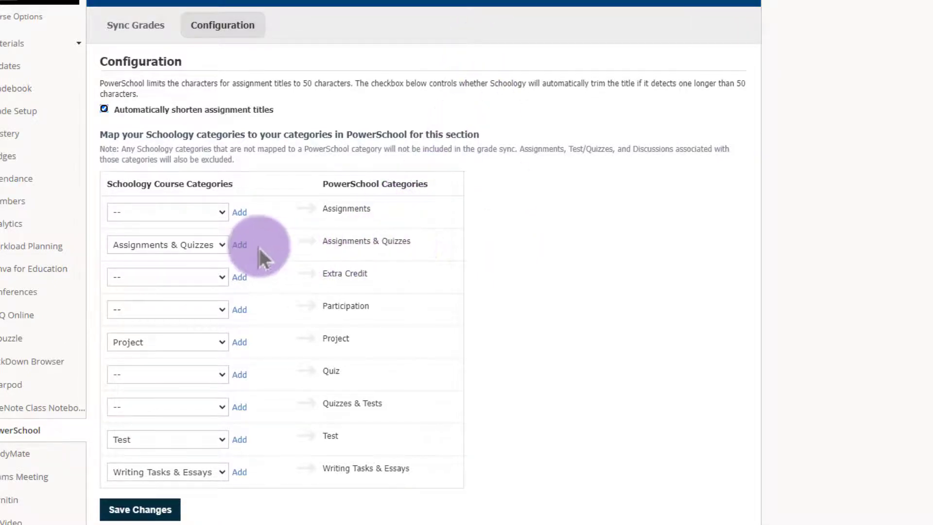
Add Quizizz as a second Schoology category mapped to PowerSchool's Assignments & Quizzes
{"action": "left_click", "coordinate": [239, 245]}
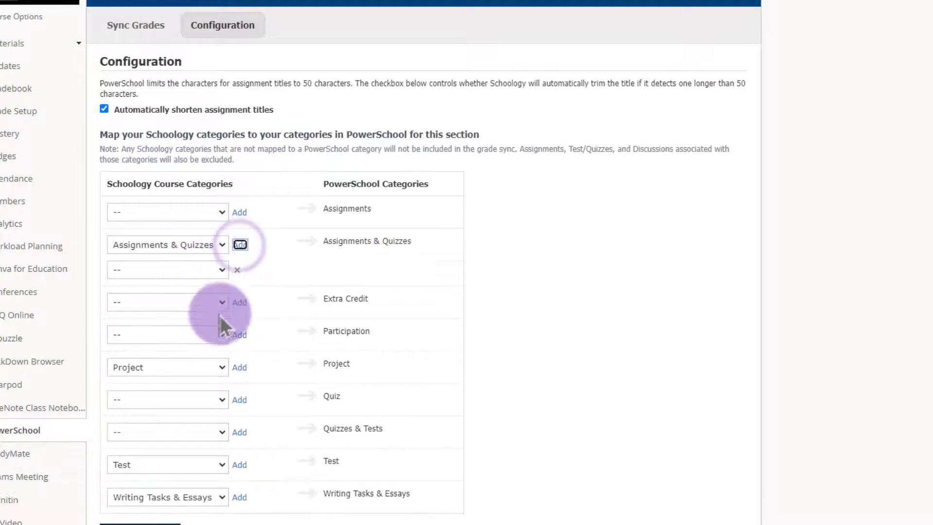
{"action": "left_click", "coordinate": [141, 270]}
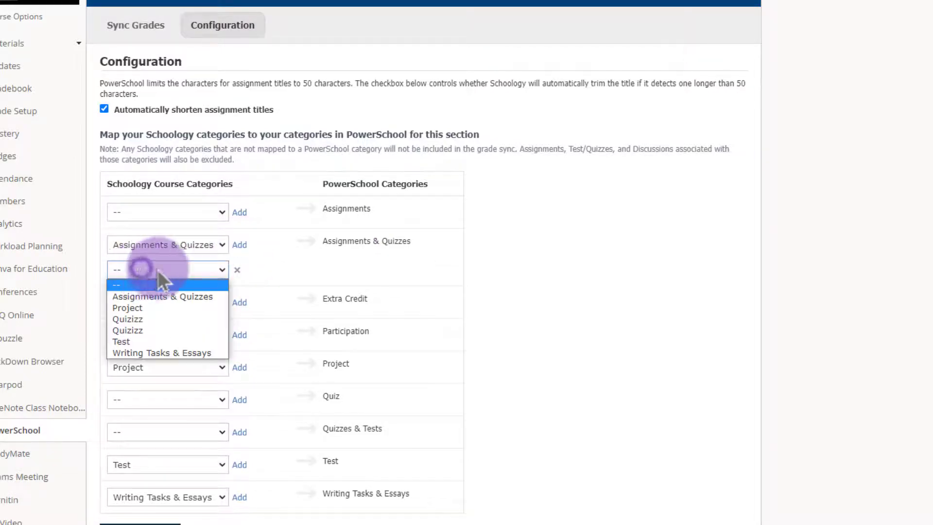
{"action": "left_click", "coordinate": [193, 318]}
{"action": "left_click", "coordinate": [674, 299]}
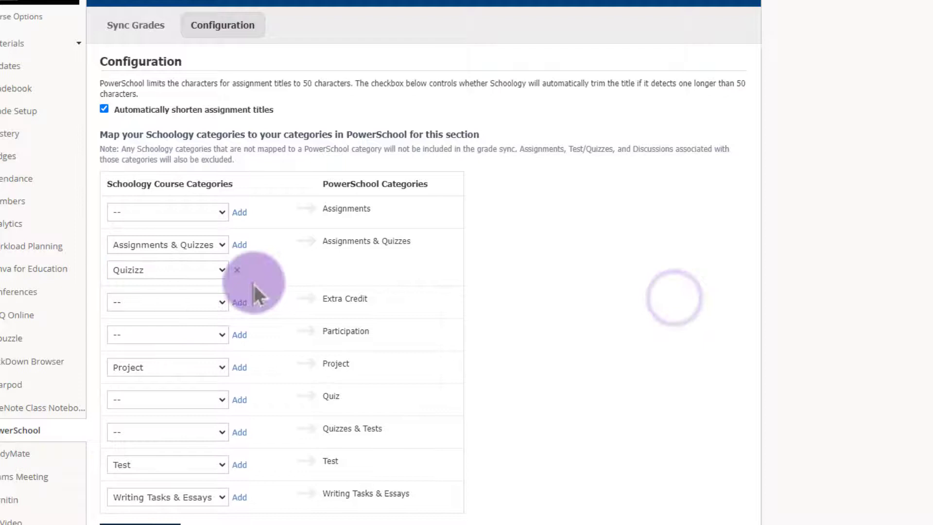